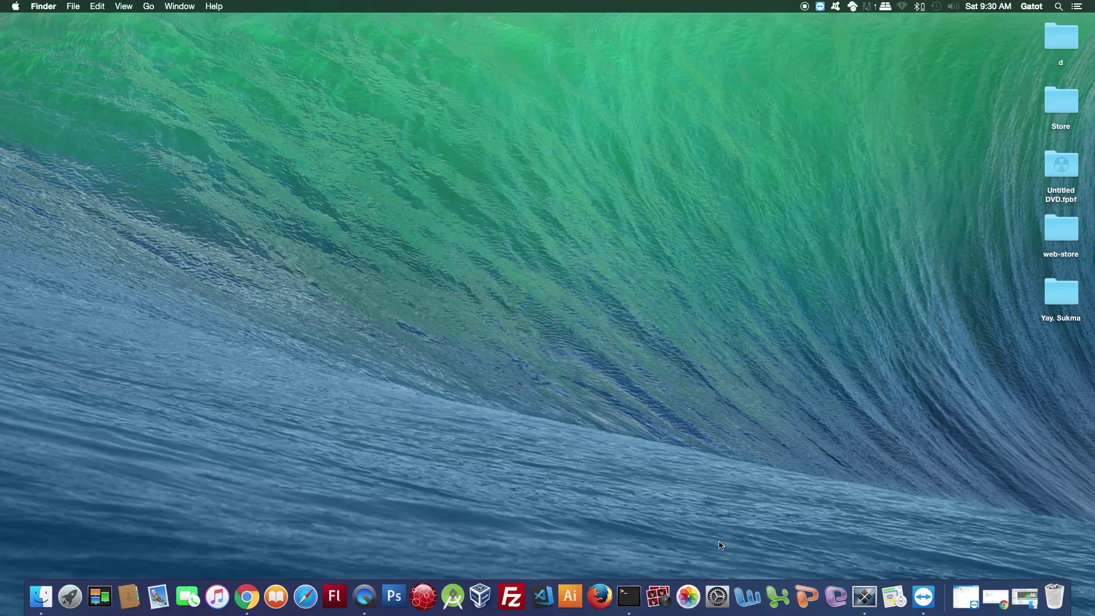
Open Users & Groups in System Preferences from the Dock and bring up the unlock prompt.
left_click(720, 590)
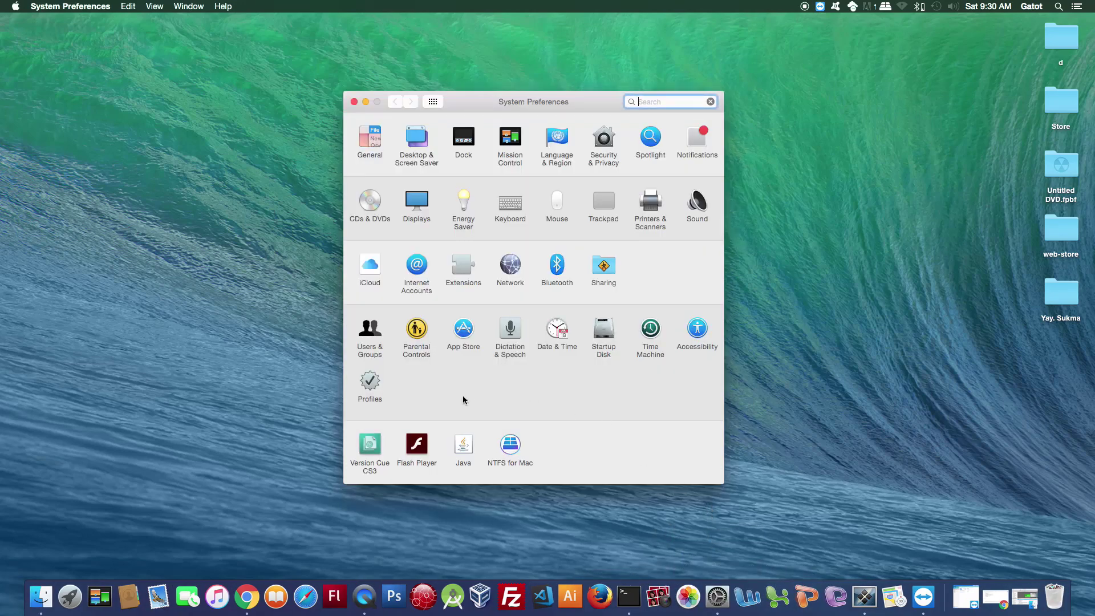
left_click(371, 343)
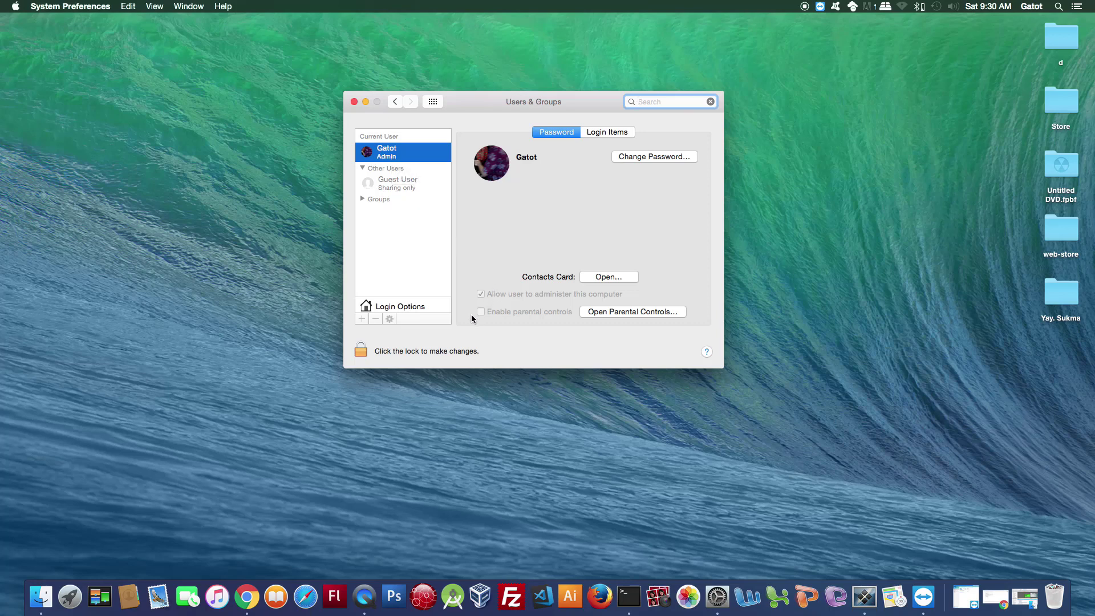
left_click(361, 352)
Unlock Users & Groups by entering the administrator password.
left_click(360, 350)
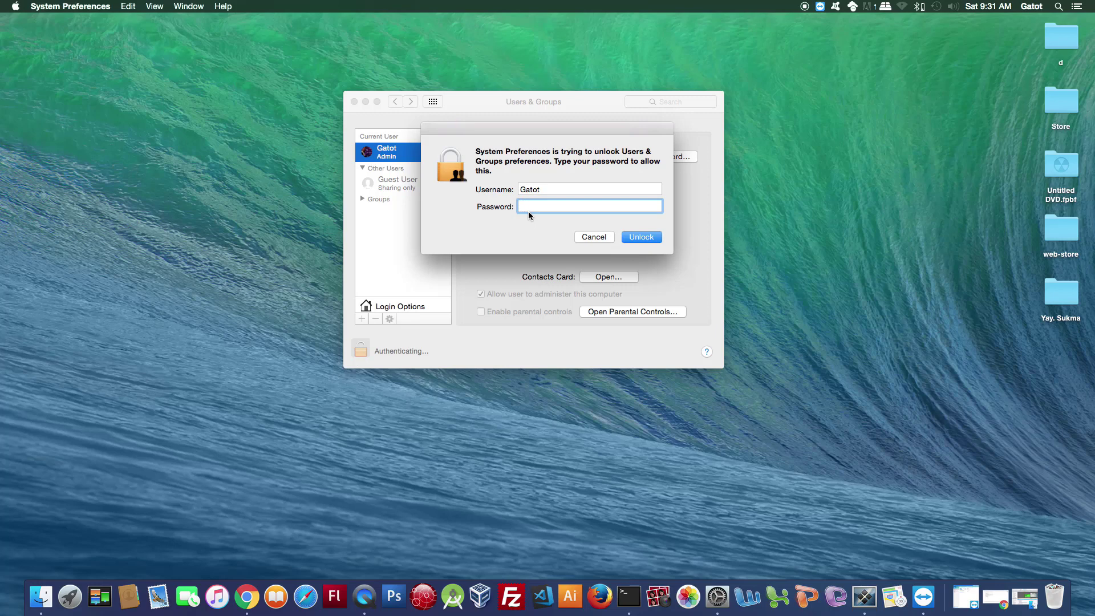
type("•••••••••")
key("Return")
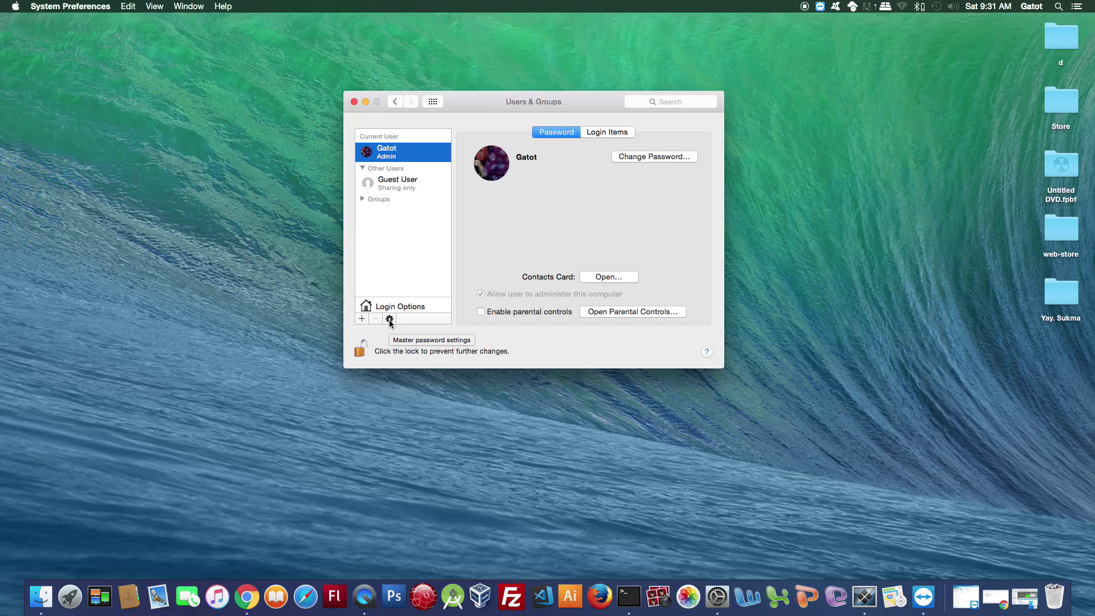
left_click(390, 319)
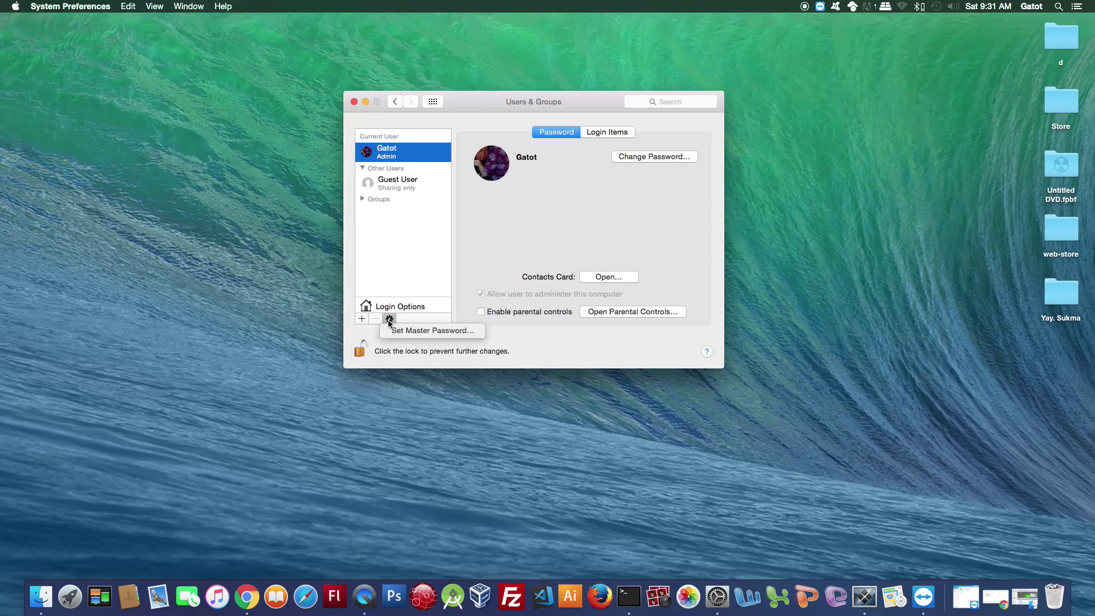
left_click(473, 277)
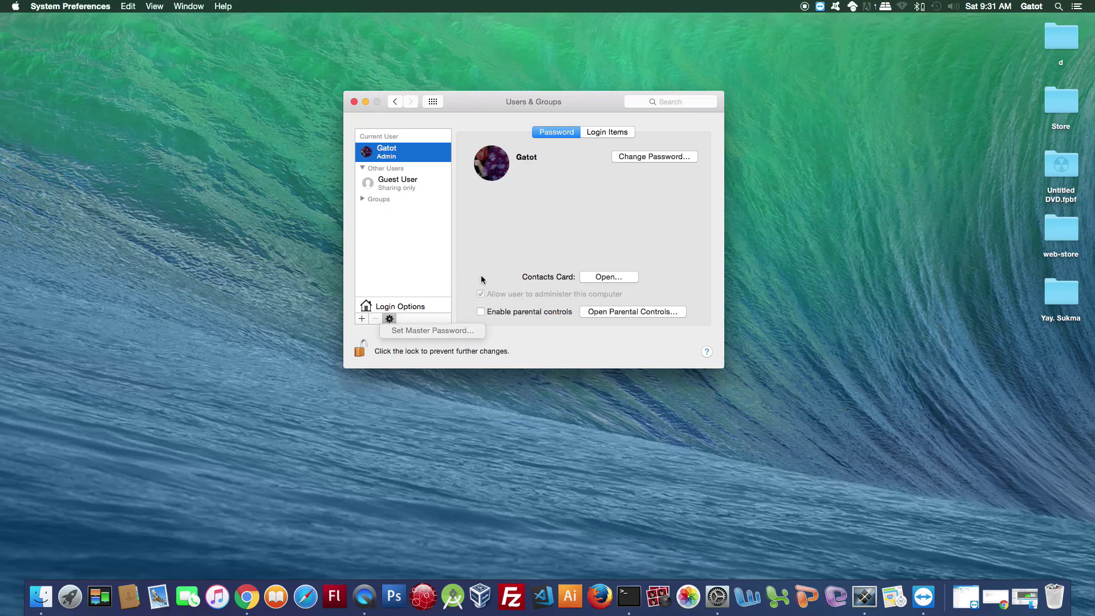
left_click(390, 319)
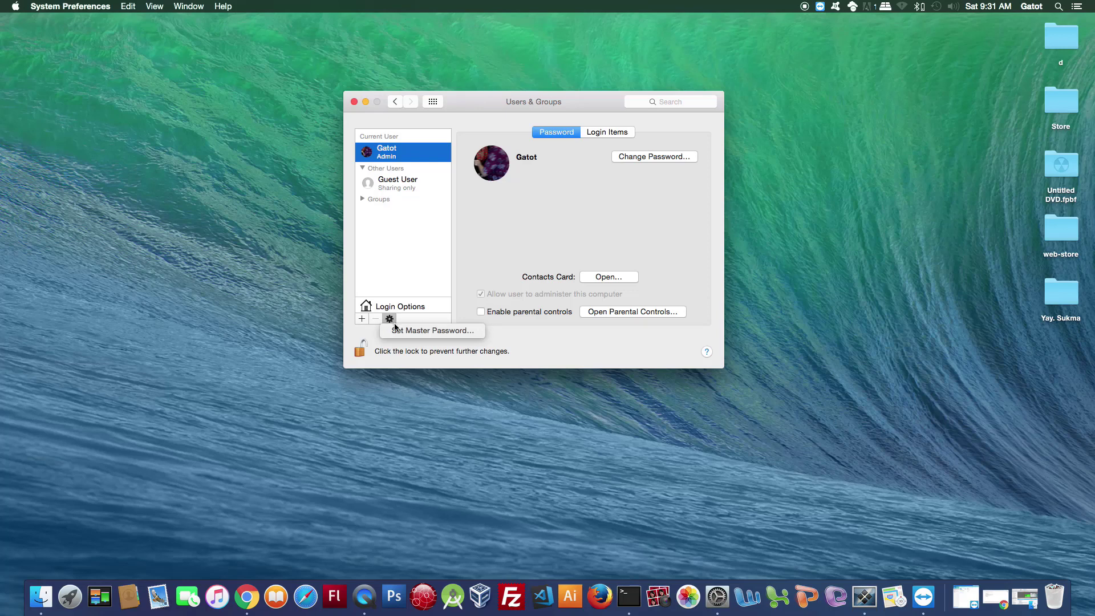
left_click(466, 290)
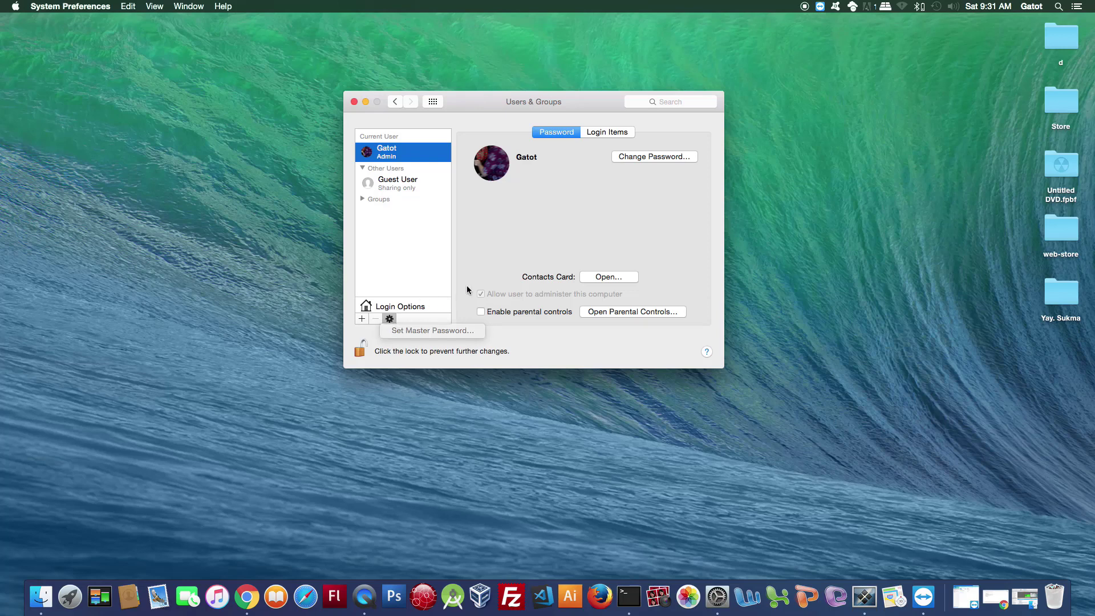
left_click(389, 319)
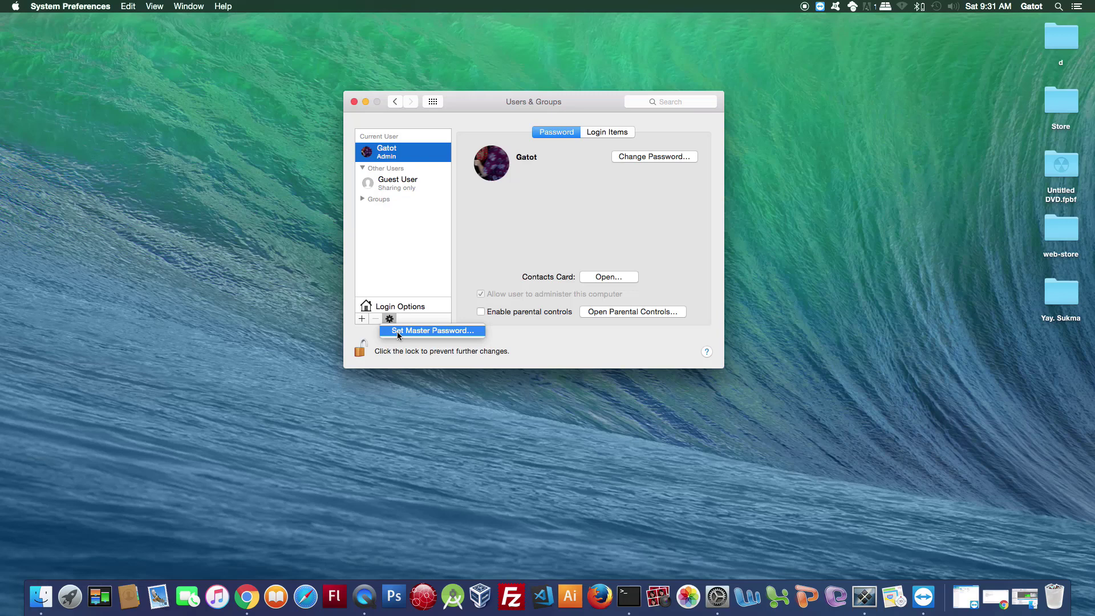
left_click(398, 333)
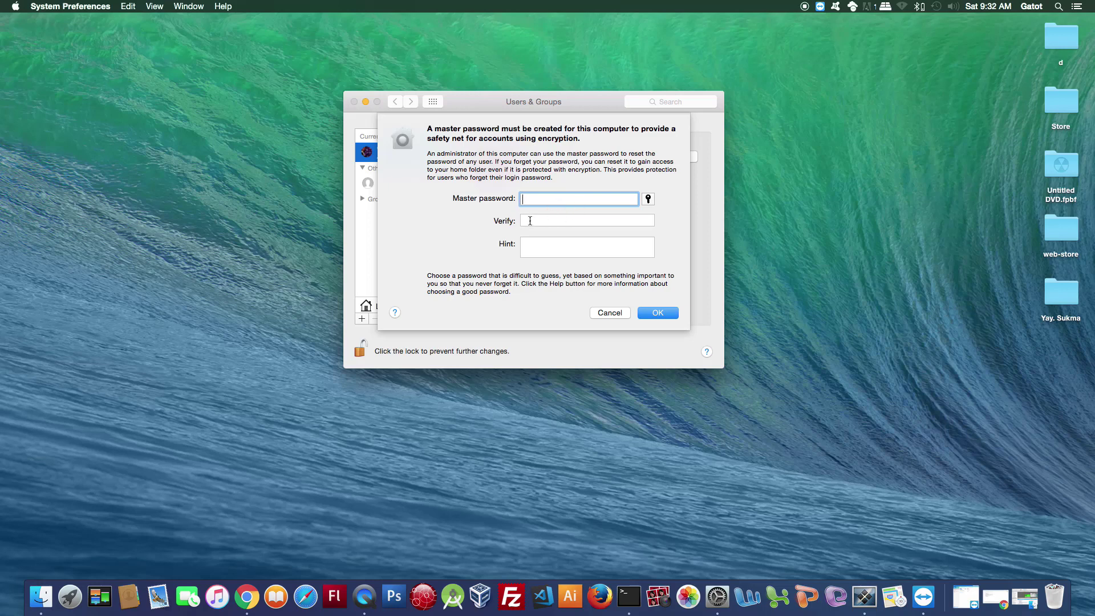
left_click(530, 221)
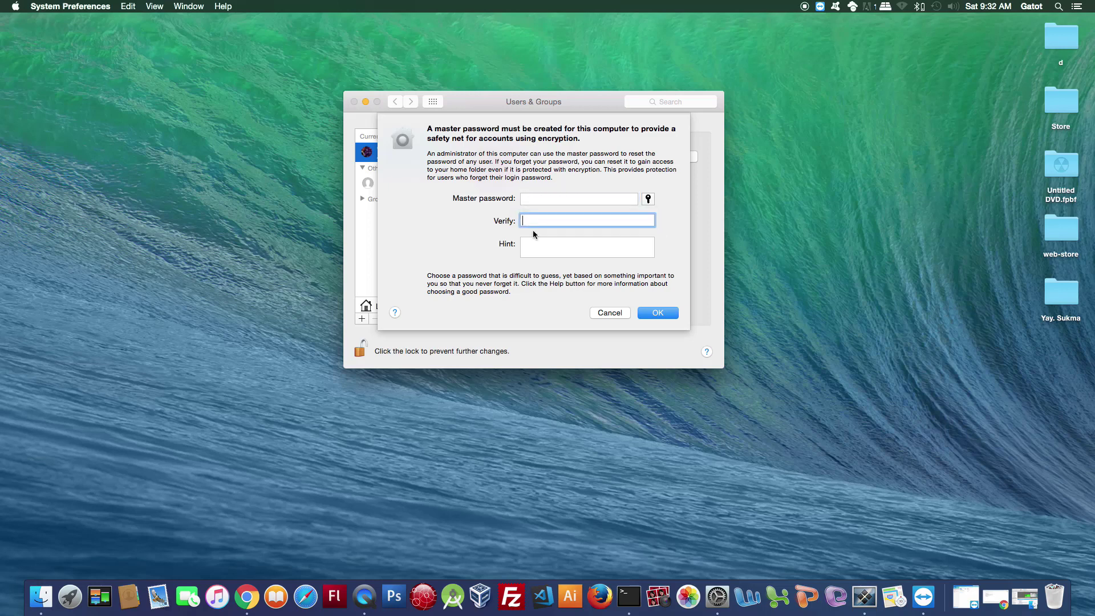
left_click(532, 246)
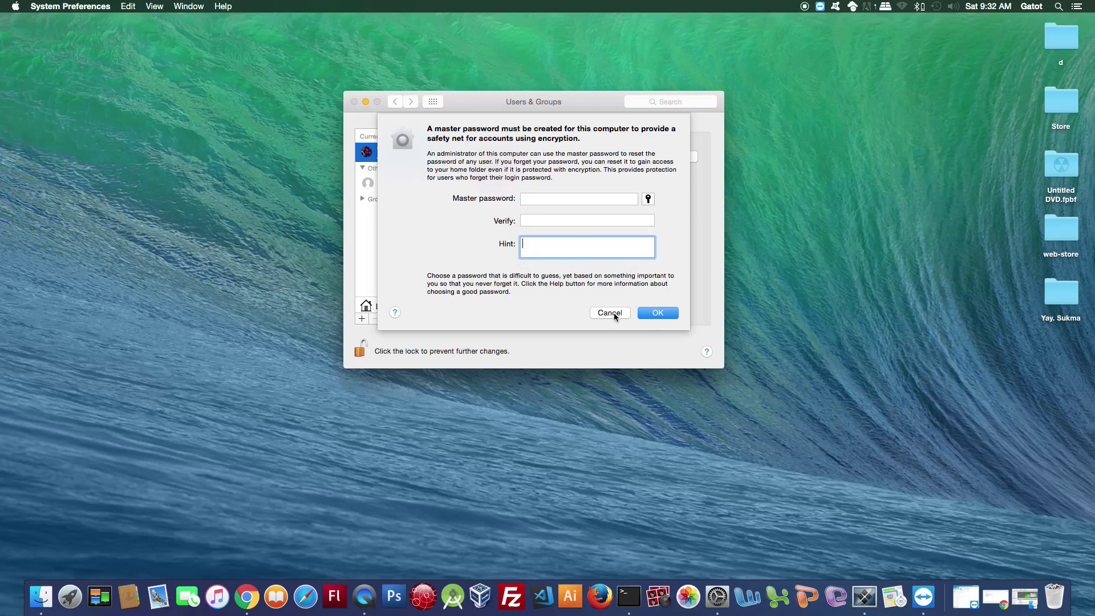
left_click(615, 313)
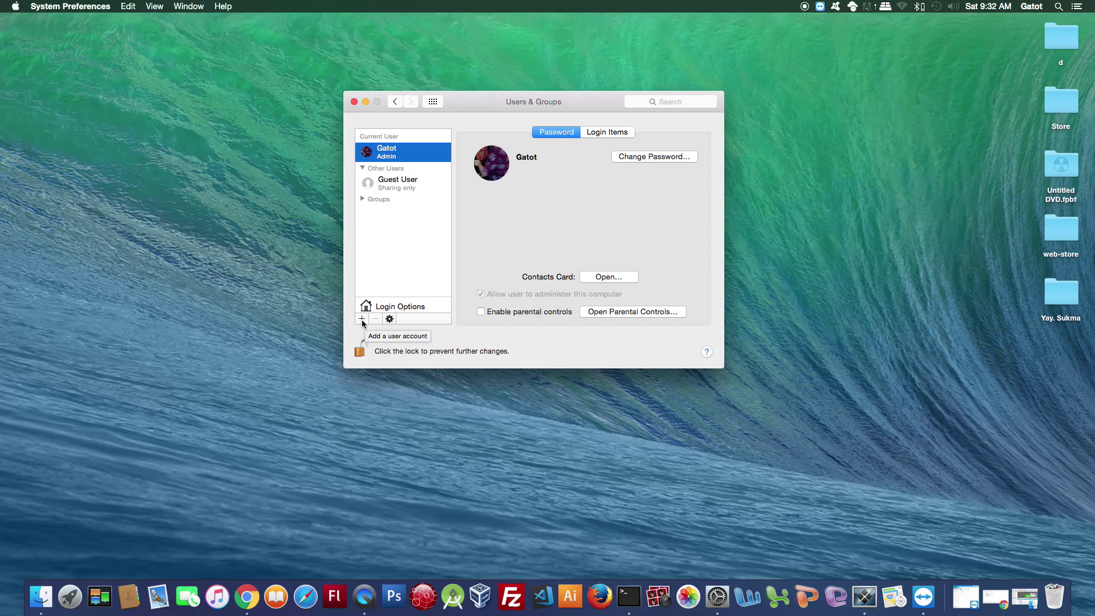
Add a Standard account with full name 'User 1', account name 'user1', and a separate password.
left_click(362, 320)
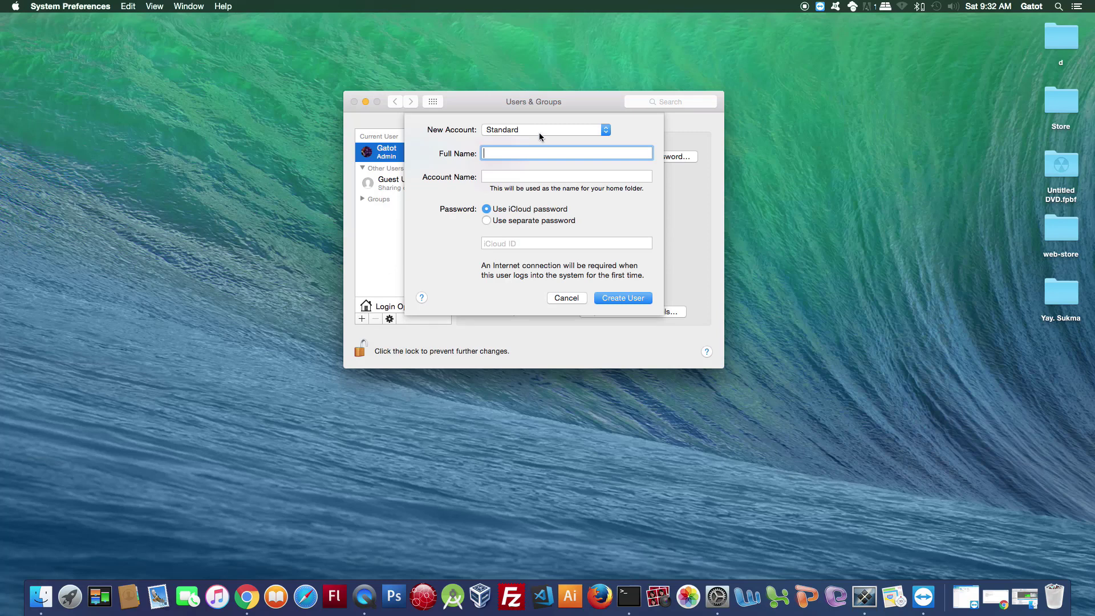
left_click(506, 131)
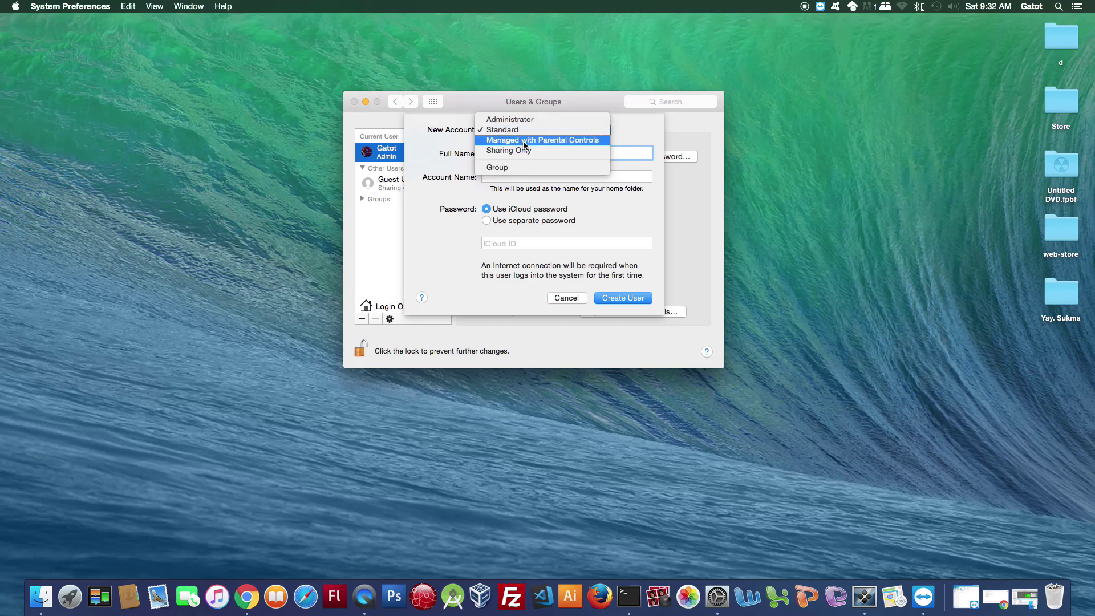
left_click(446, 151)
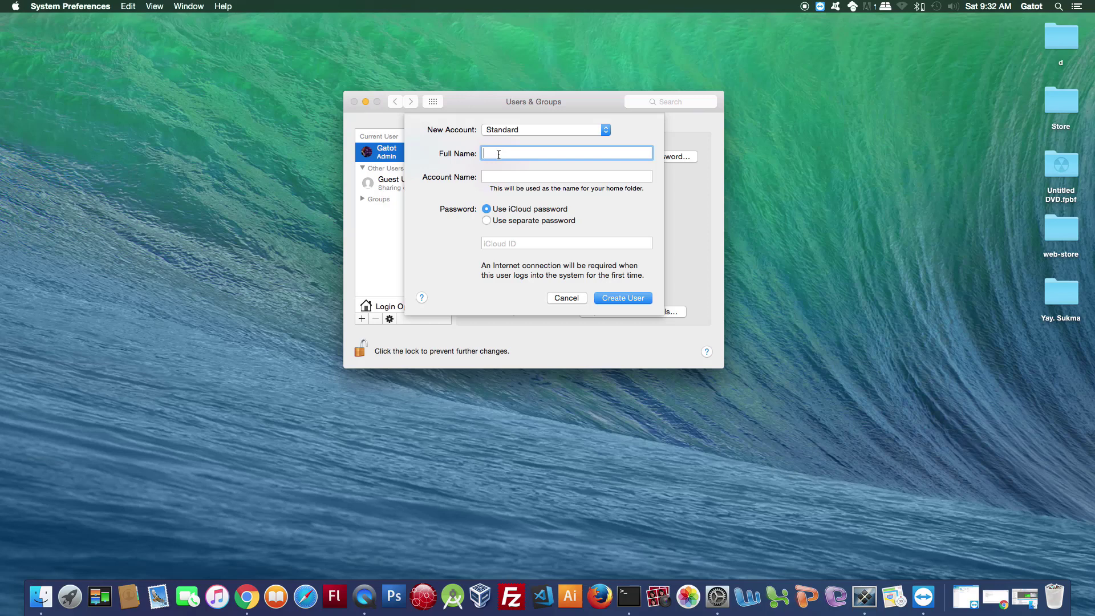
type("User 1")
key("Tab")
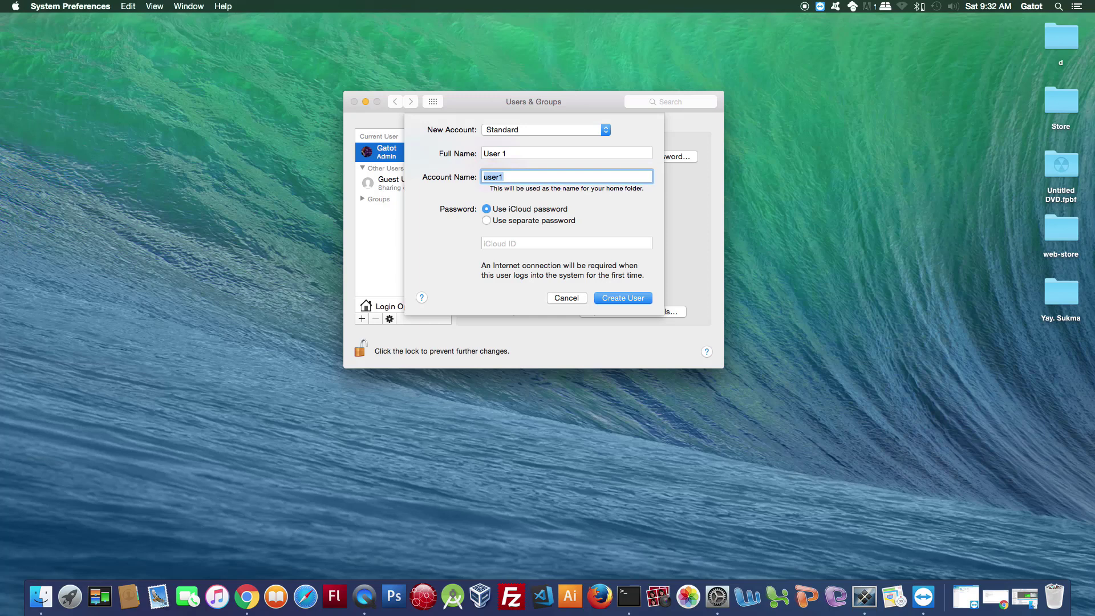
left_click(487, 221)
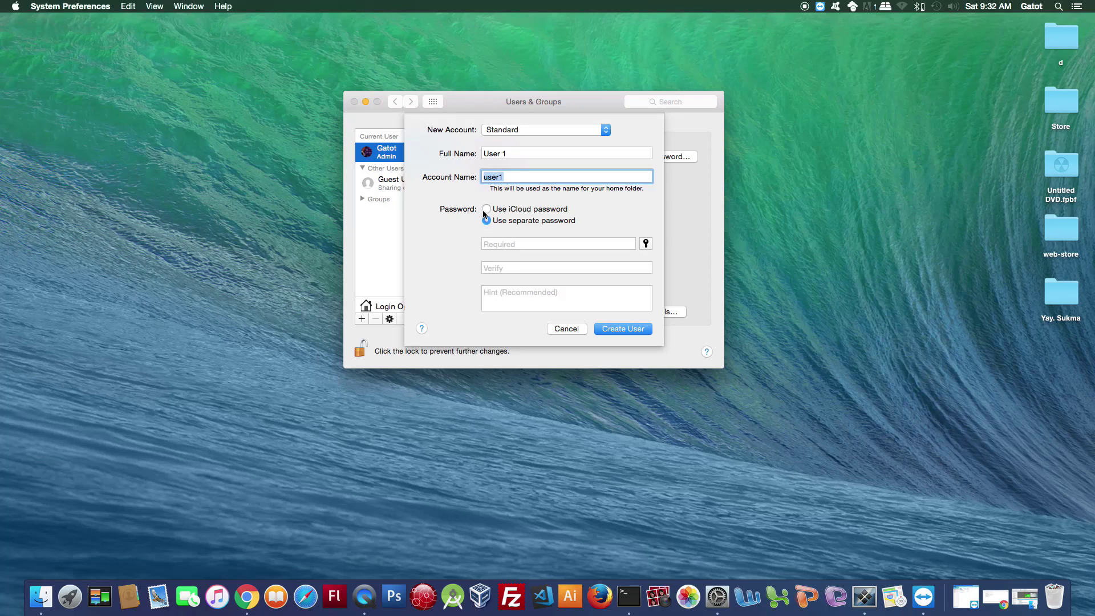
Keep 'Use separate password' and enter the new account's password in Password and Verify.
left_click(538, 244)
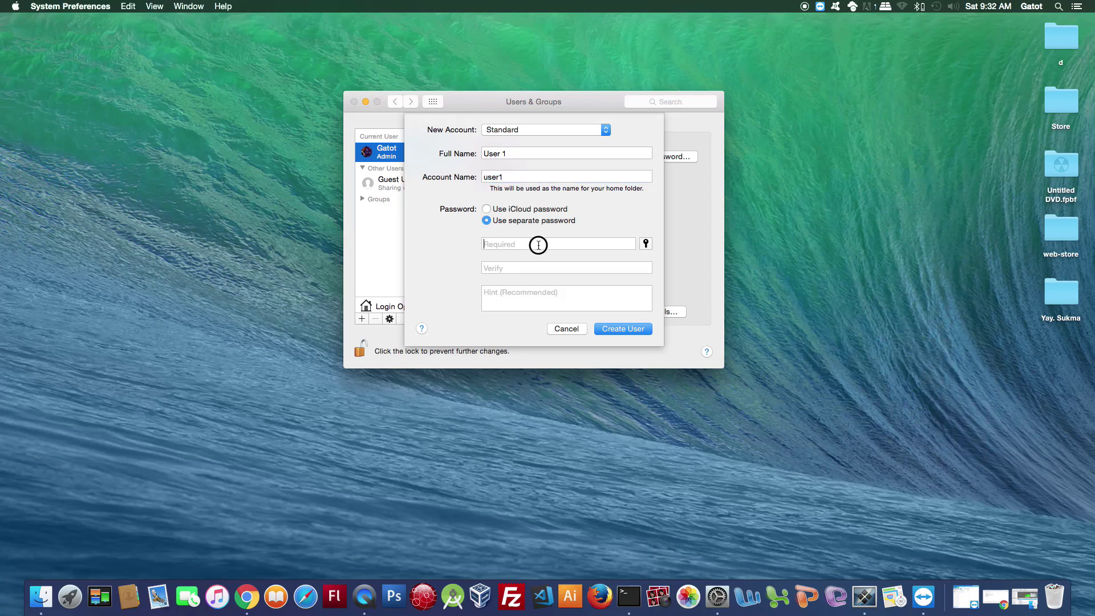
left_click(487, 222)
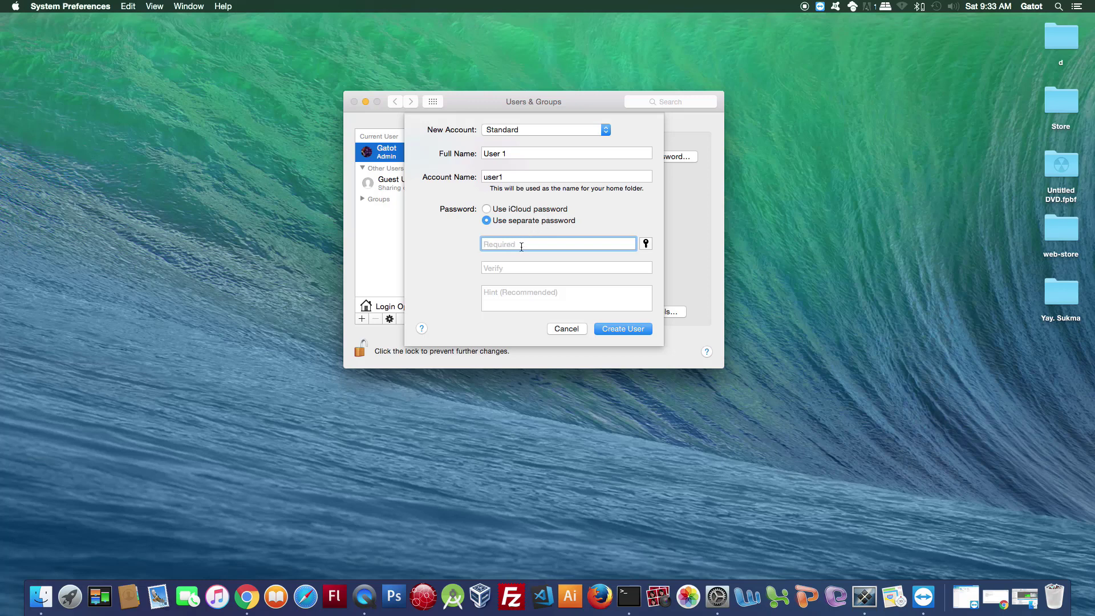
left_click(486, 209)
left_click(486, 221)
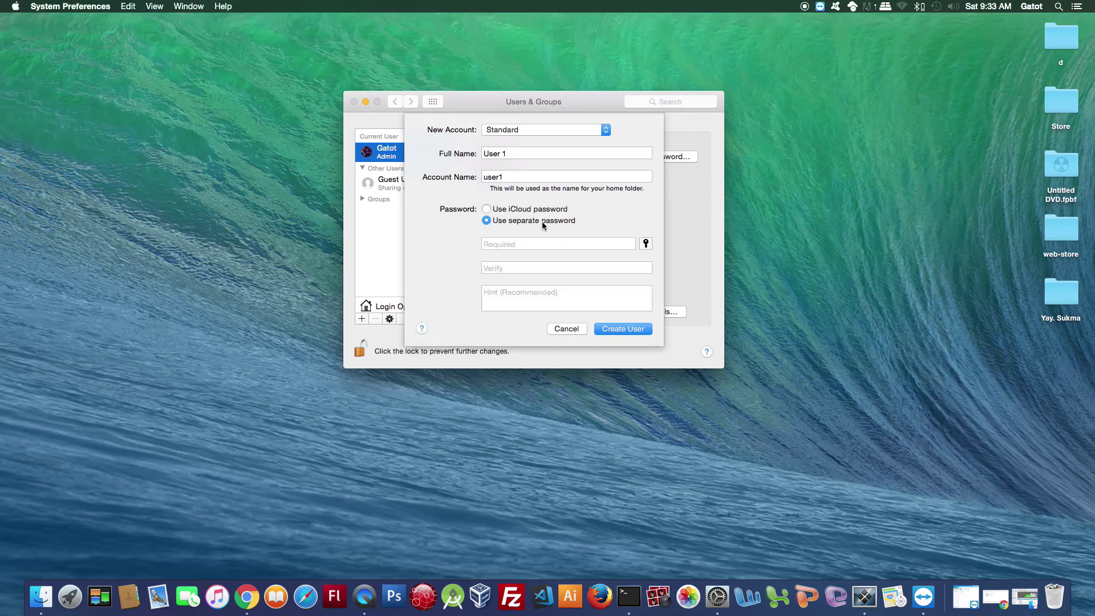
left_click(504, 244)
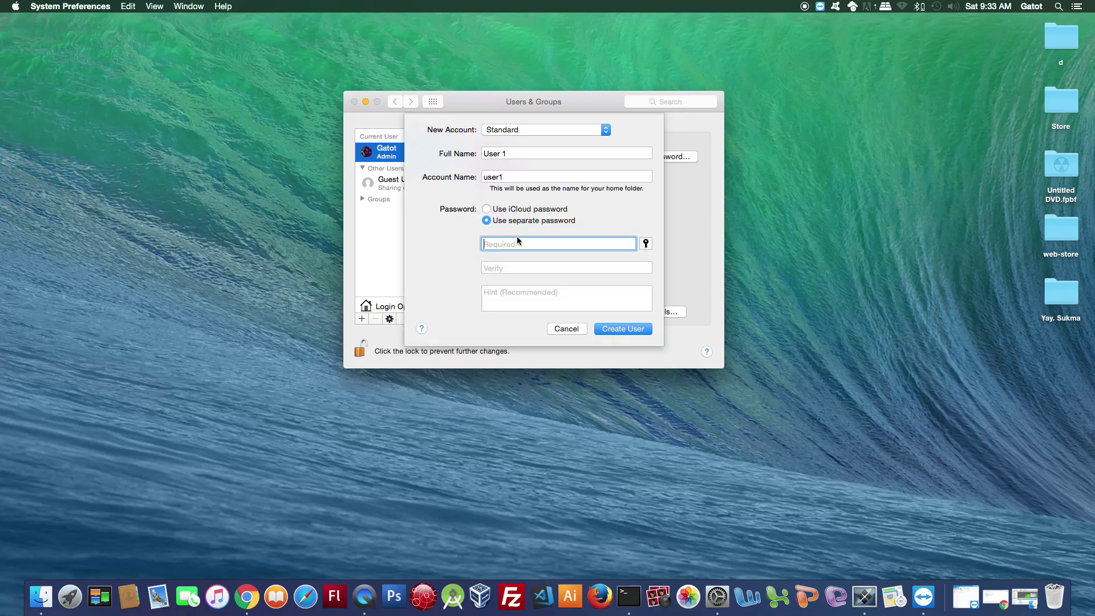
type("1234")
key("Tab")
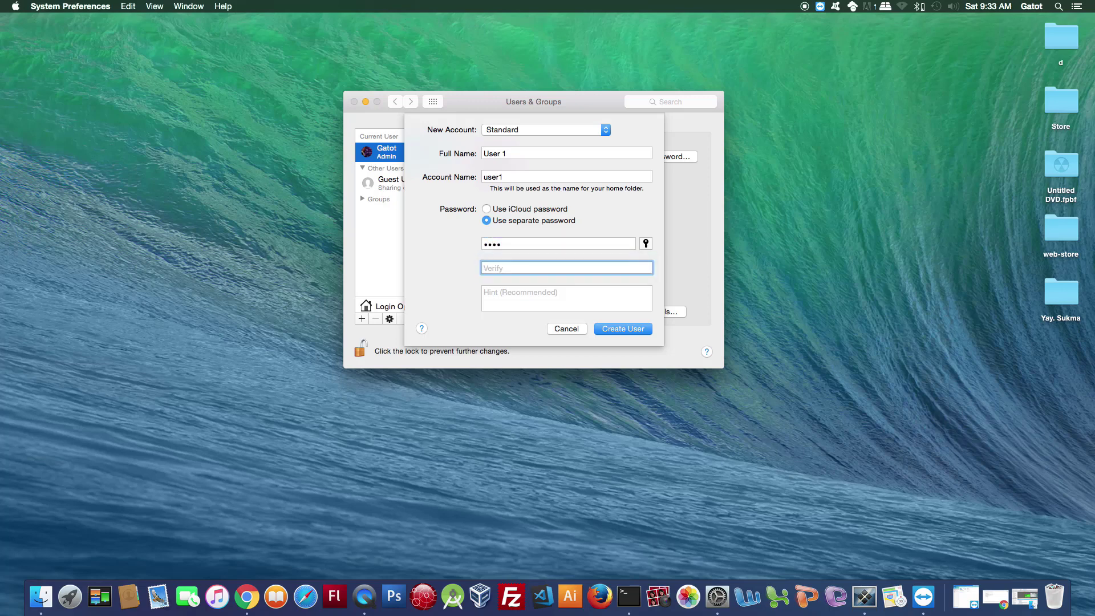
type("1234")
key("Tab")
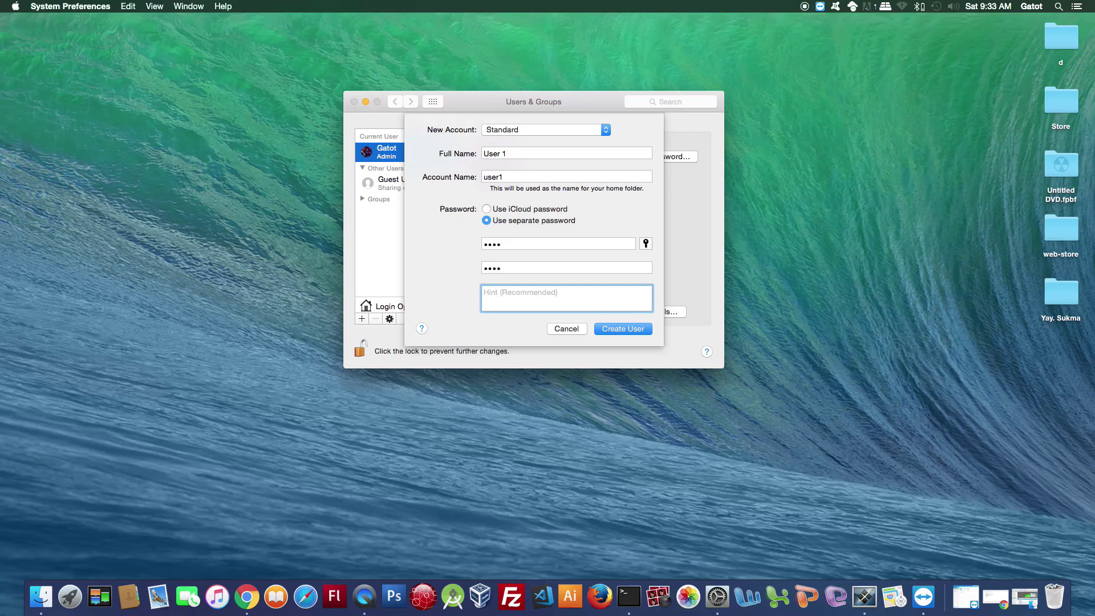
Set the password hint to 'Jambu' and create the User 1 account.
type("Untuk")
key("BackSpace")
key("BackSpace")
key("BackSpace")
key("BackSpace")
key("BackSpace")
type("Jambu")
left_click(623, 330)
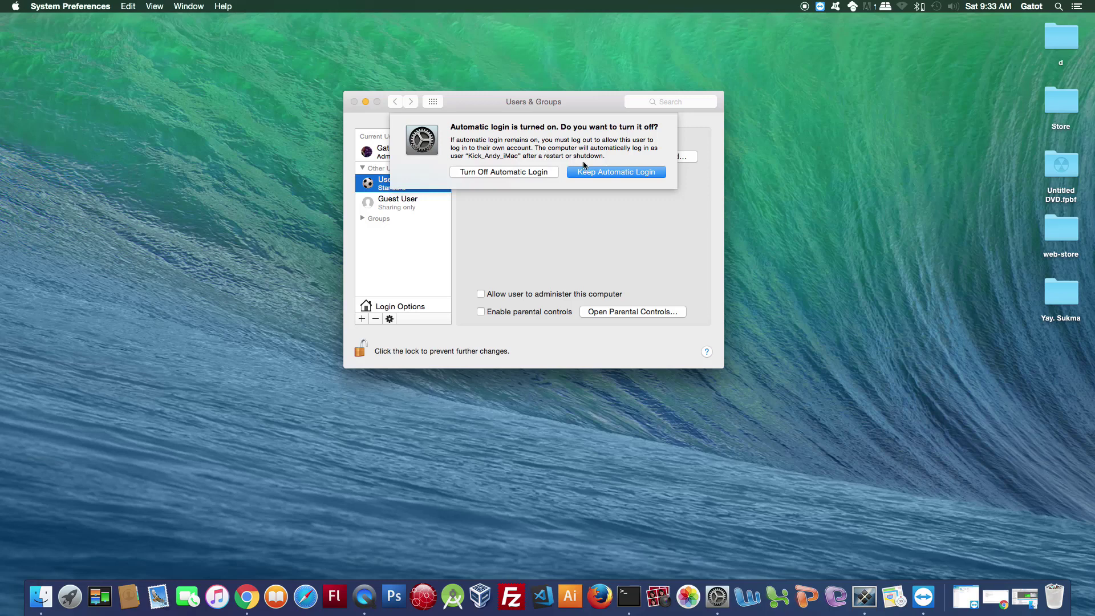
Keep automatic login on, look at Guest User and User 1, then select the admin account.
left_click(607, 174)
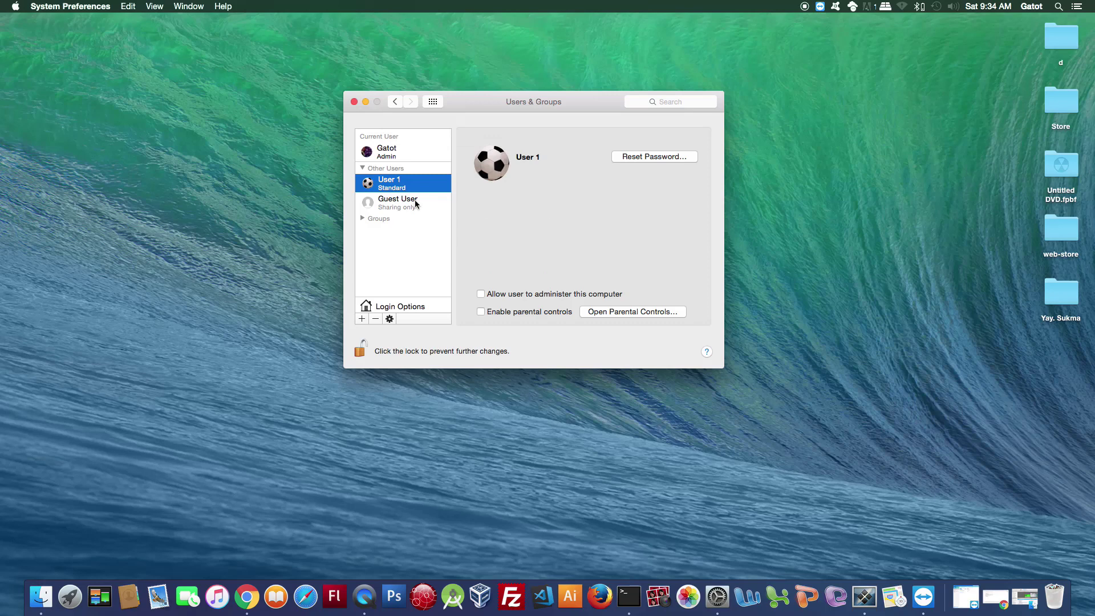
left_click(389, 205)
left_click(398, 188)
left_click(387, 153)
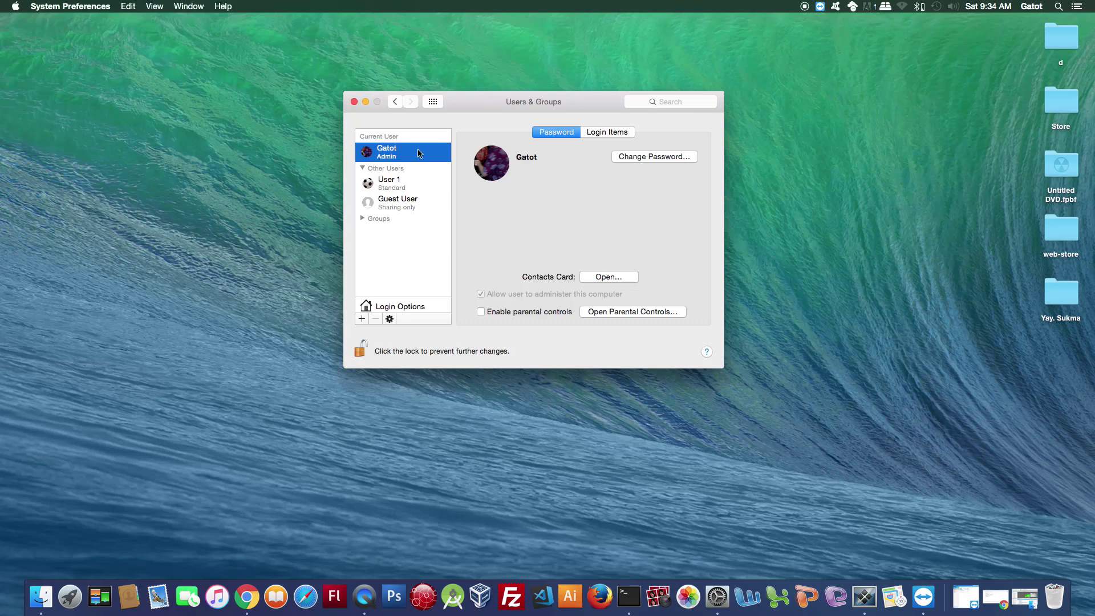
Show the admin's Login Items, where owncloud and Google Chrome are set to hide.
left_click(615, 134)
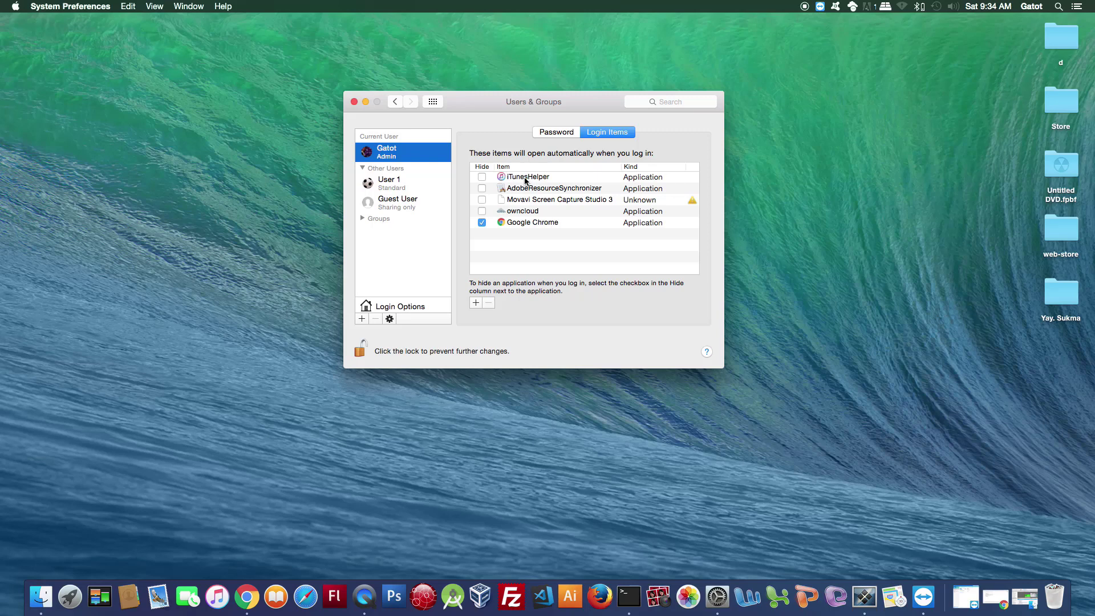
left_click_drag(526, 180, 467, 223)
Toggle Hide on, then off, for owncloud, Movavi Screen Capture Studio 3 and AdobeResourceSynchronizer.
left_click(482, 211)
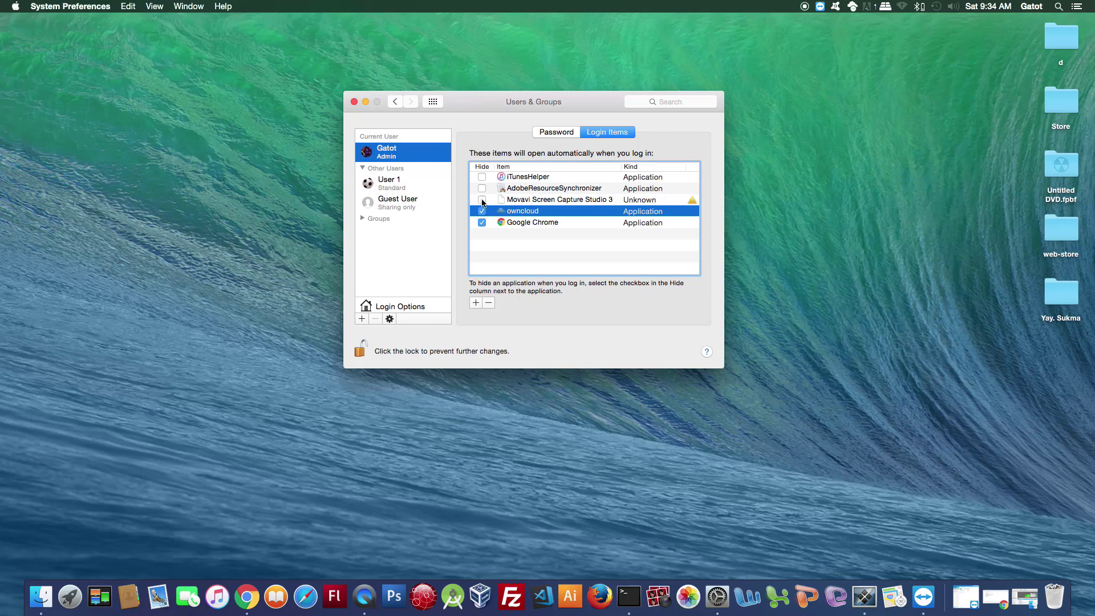
left_click(482, 200)
left_click(482, 189)
left_click(482, 177)
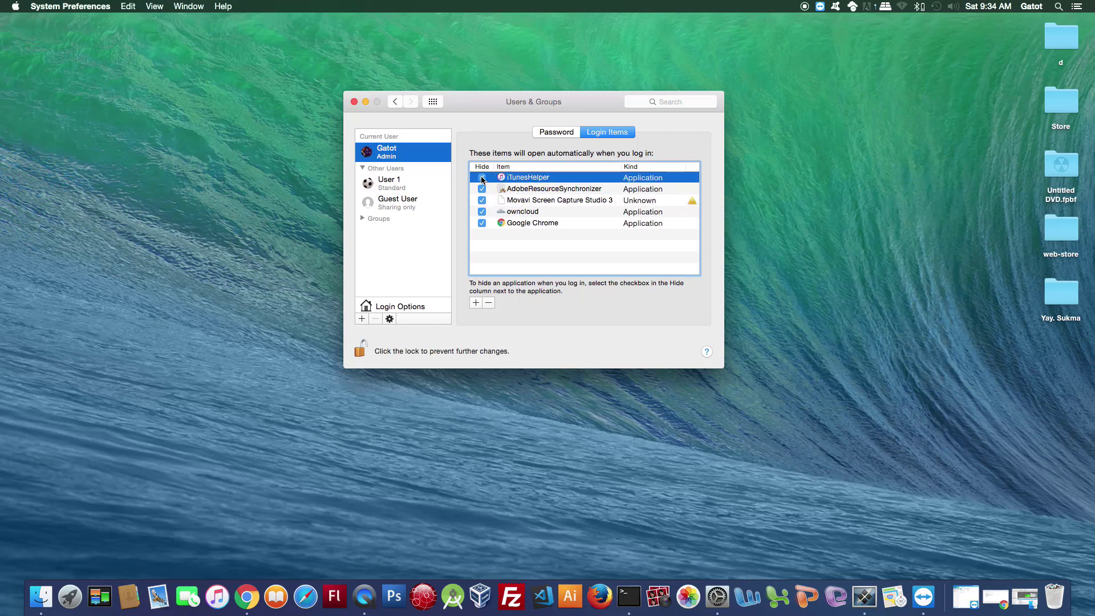
left_click(482, 189)
left_click(482, 200)
left_click(482, 211)
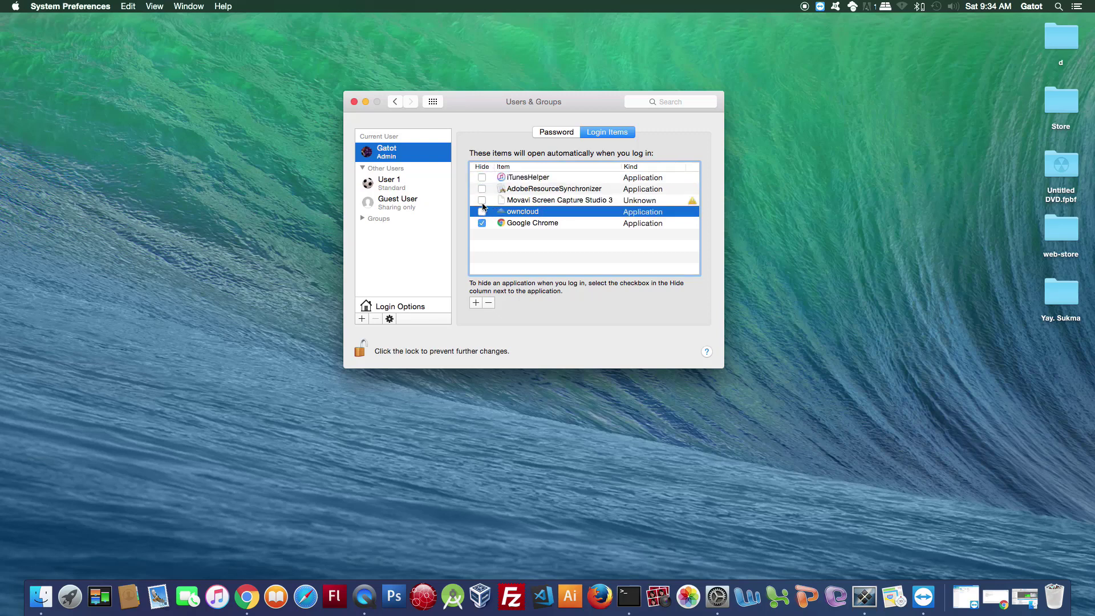
Clear Hide for owncloud and Google Chrome so every login item opens visibly.
left_click(482, 200)
left_click(482, 211)
left_click(482, 199)
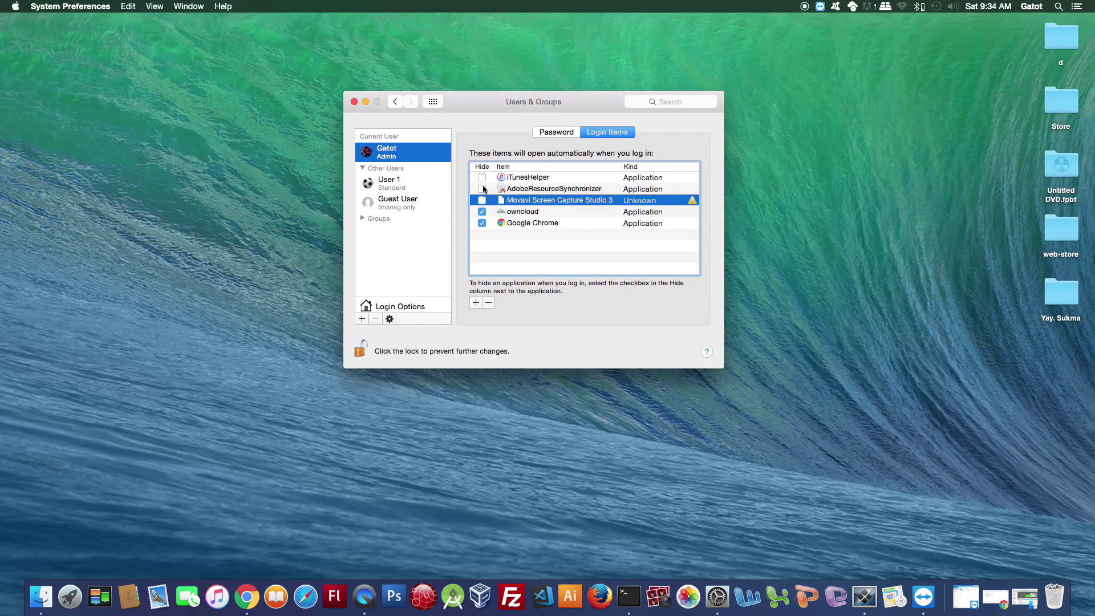
left_click(482, 211)
left_click(482, 223)
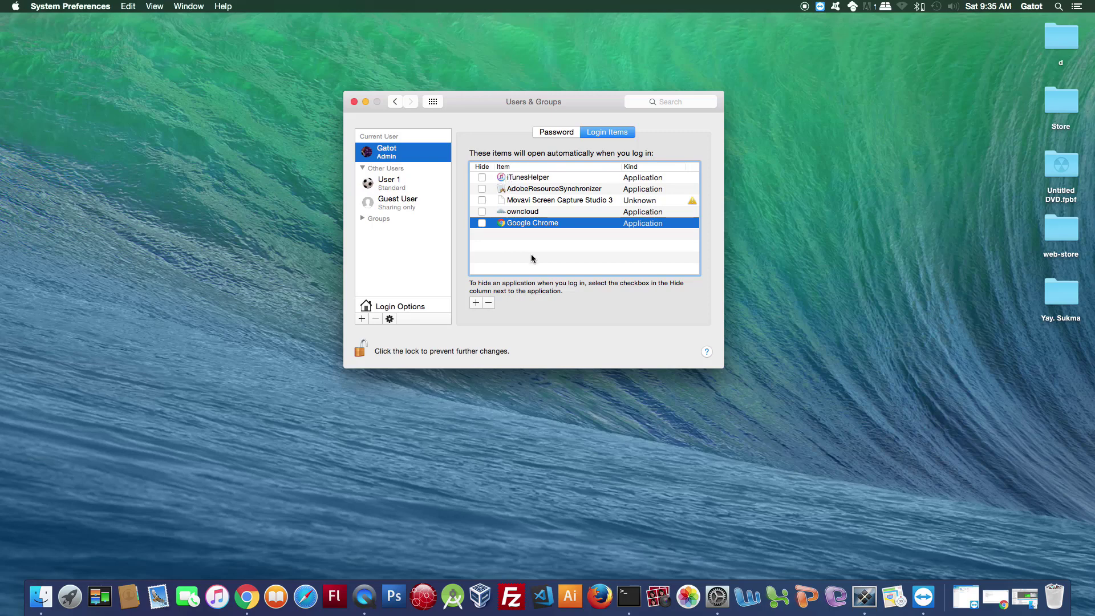
scroll(532, 259, "down", 1)
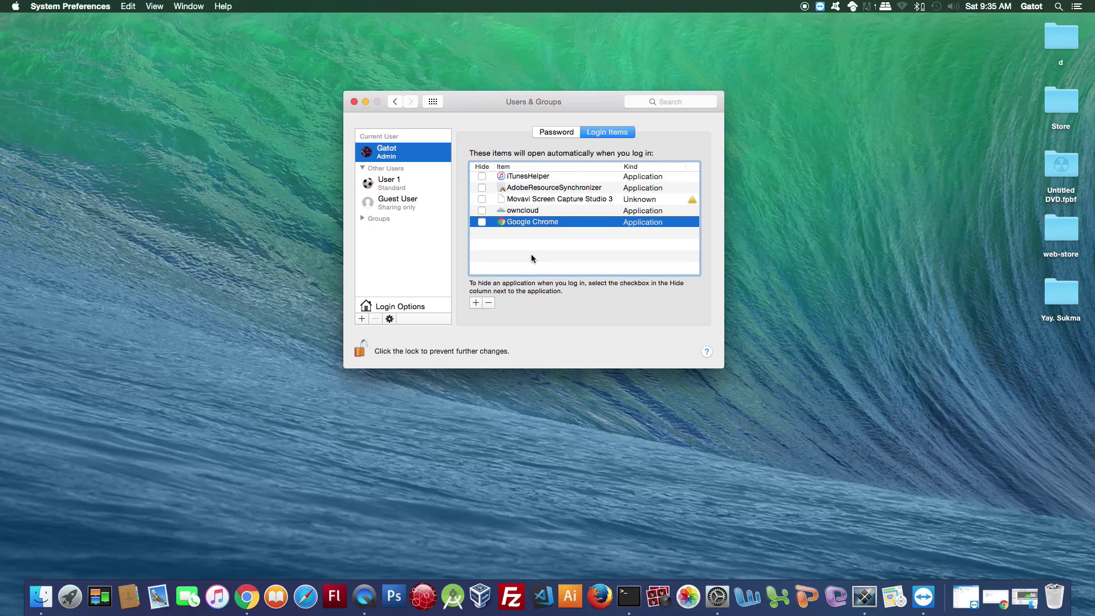
scroll(532, 256, "up", 1)
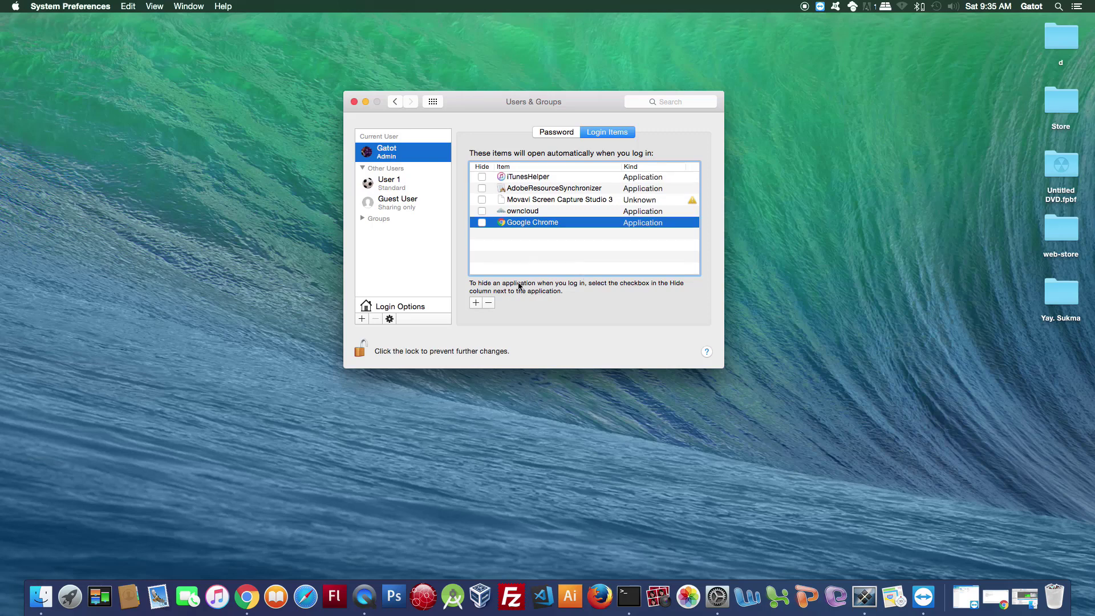